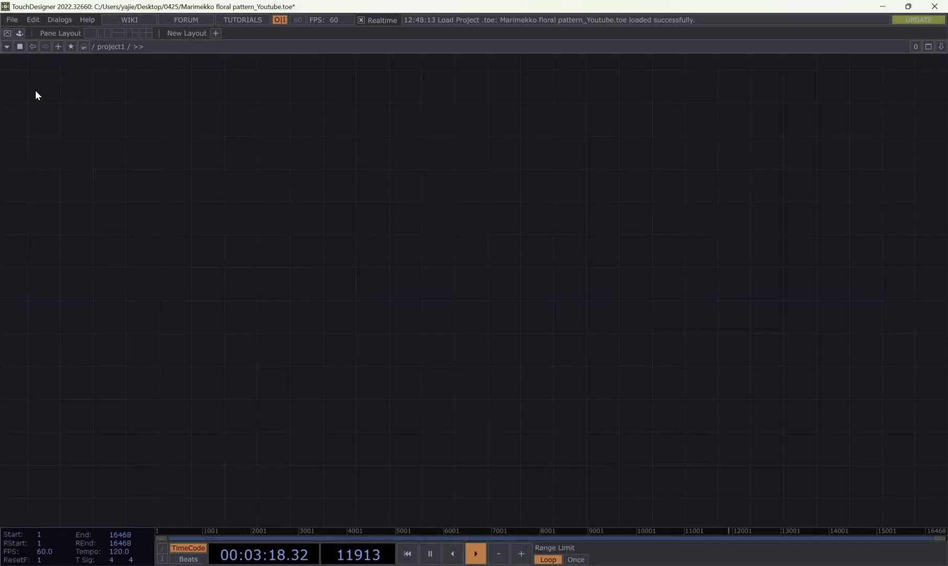
Add the checker generator from the component palette to the network and set its vertical divisions to 16
left_click(15, 31)
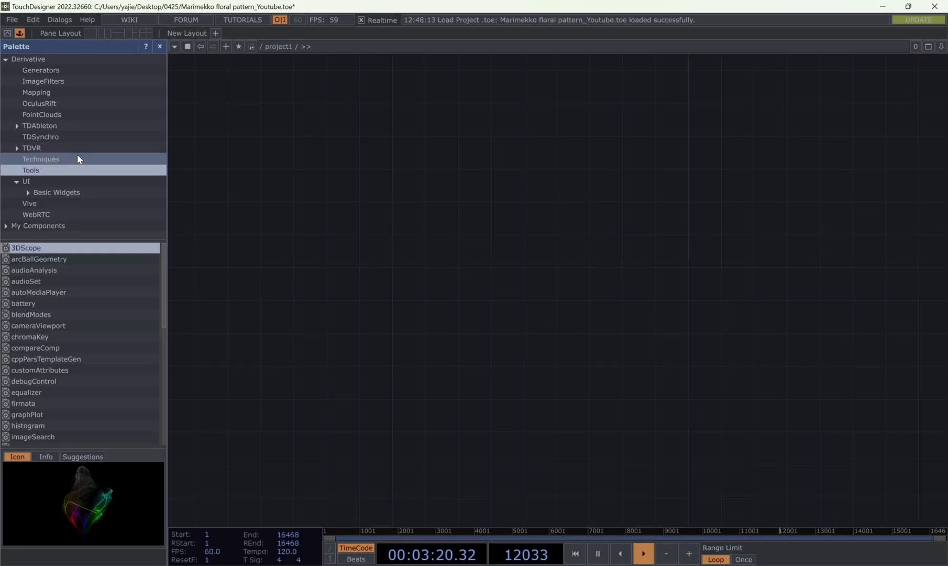
left_click(82, 70)
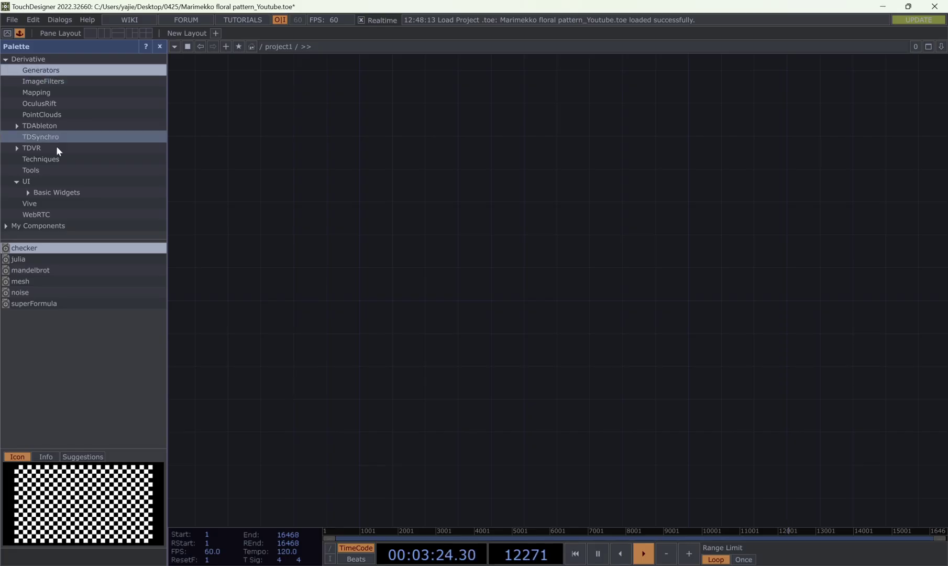
left_click_drag(41, 246, 466, 248)
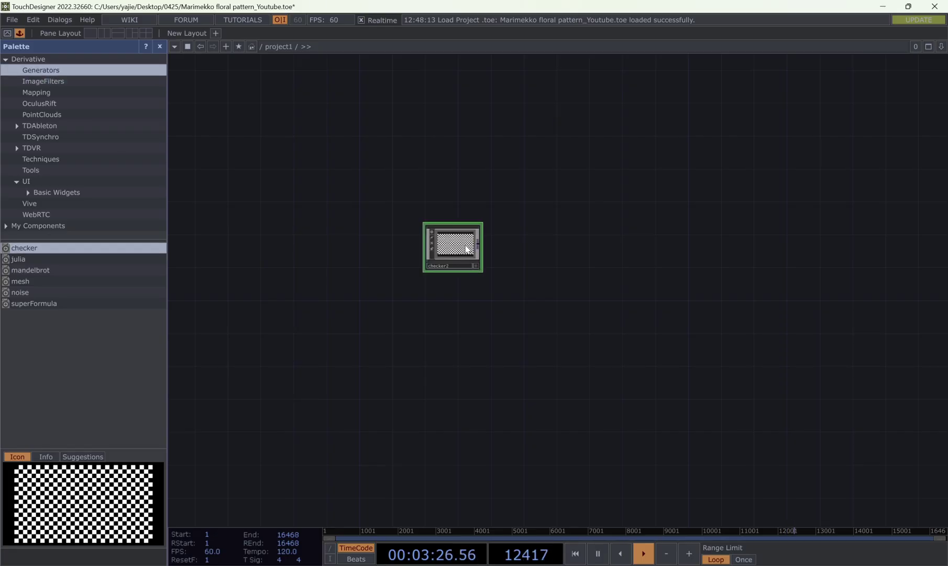
key("p")
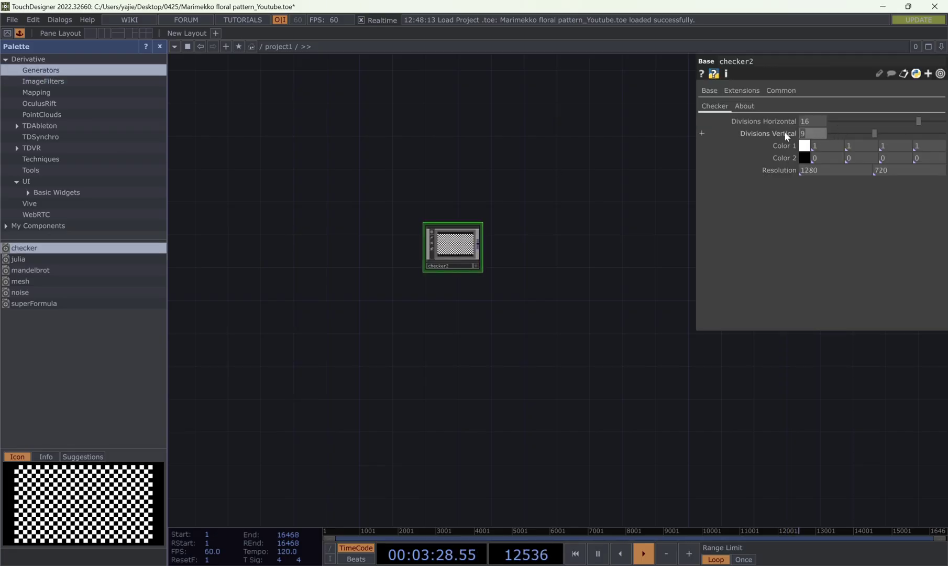
key("Return")
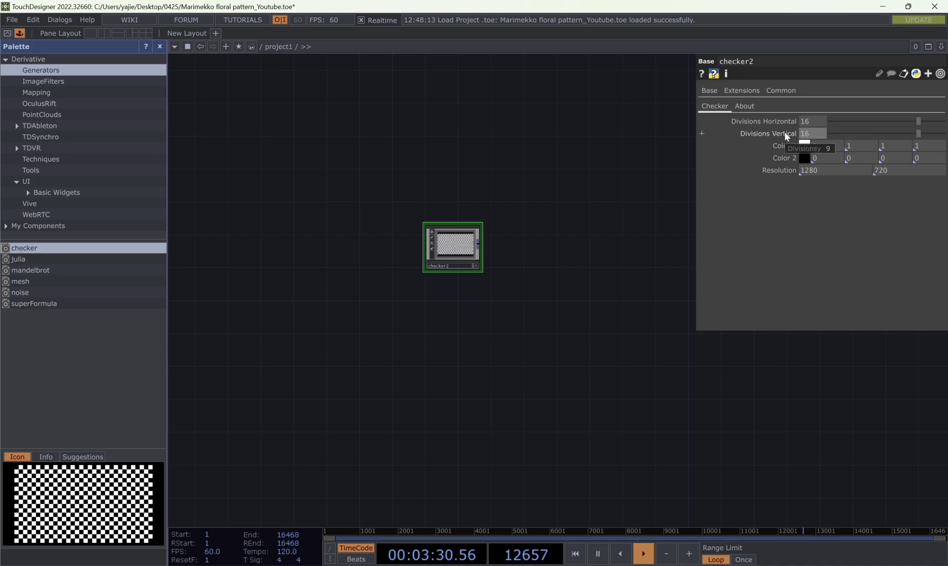
Create a Constant CHOP with its channel named res and a value of 1920
key("Tab")
type("co")
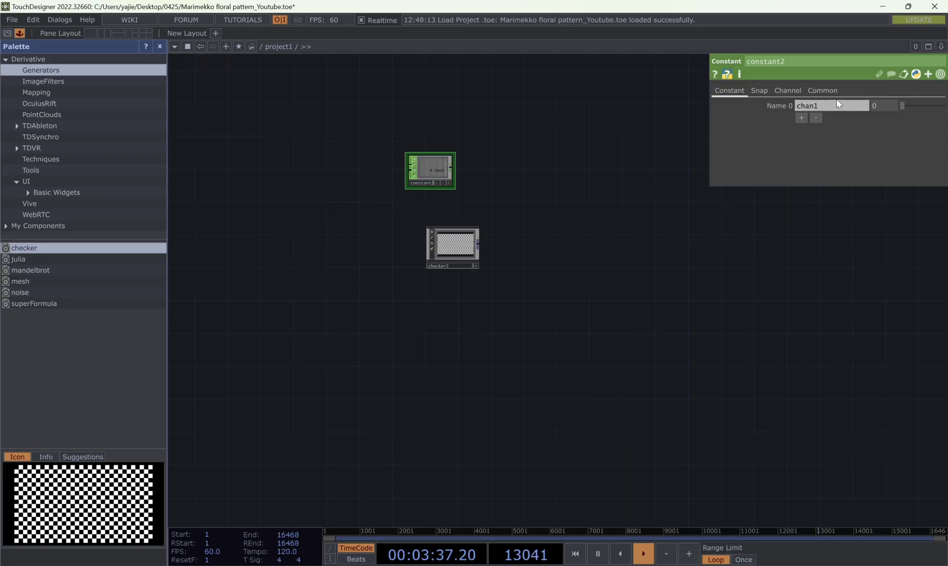
type("res")
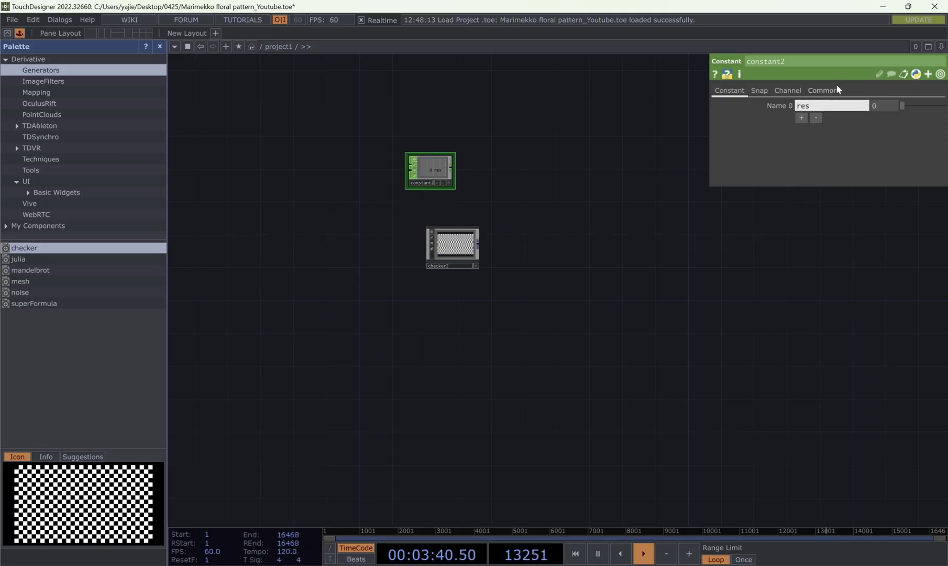
left_click(876, 104)
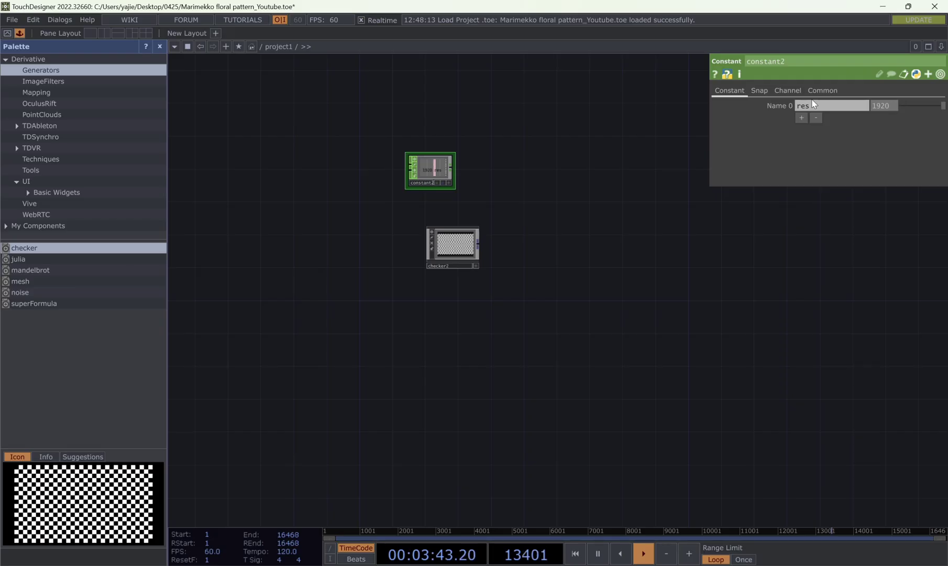
Link both checker resolution values to the res channel as a CHOP reference and place the constant just above the checker
left_click(449, 182)
left_click_drag(438, 170, 788, 170)
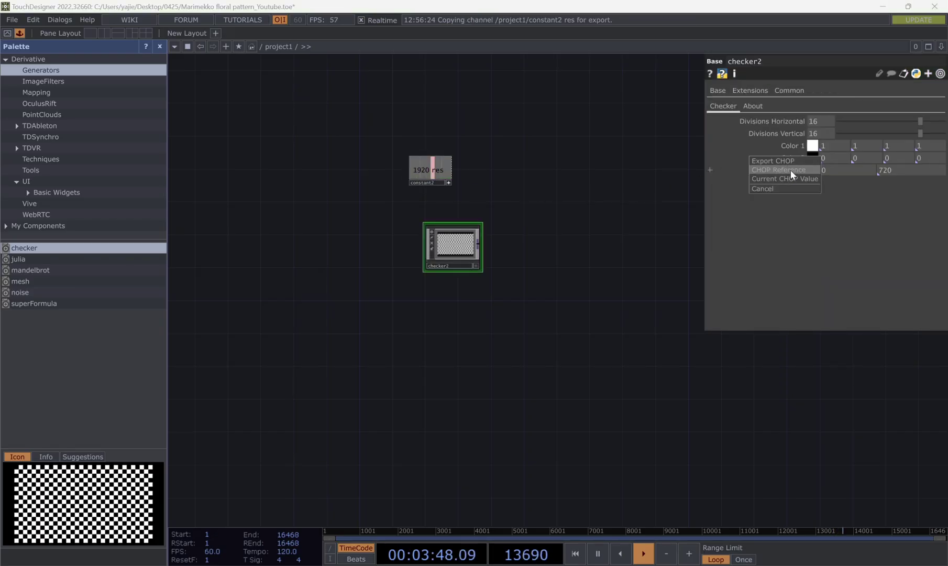
left_click(791, 170)
left_click(448, 182)
left_click_drag(434, 168, 450, 176)
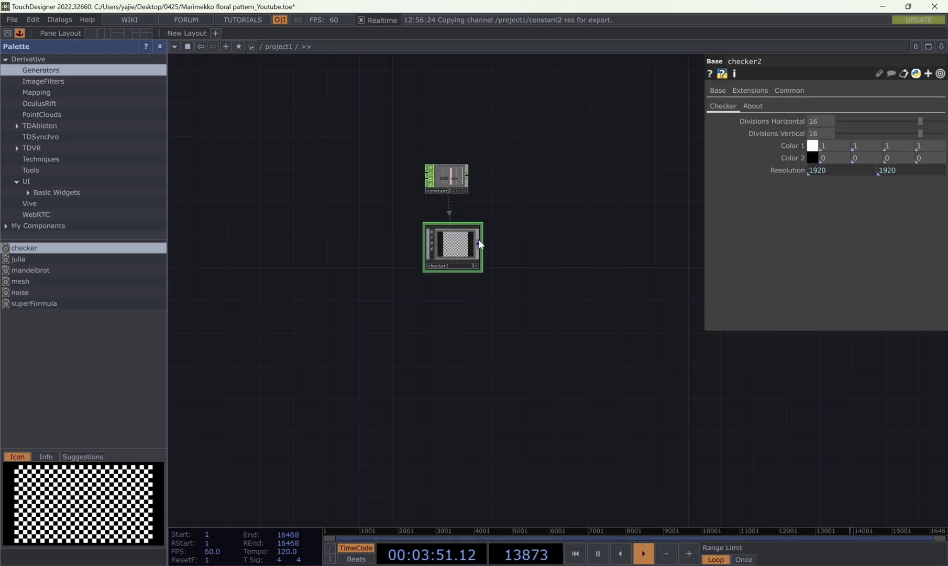
Branch the checker output into a Null TOP and a Transform TOP, and combine both in a Composite TOP
right_click(480, 245)
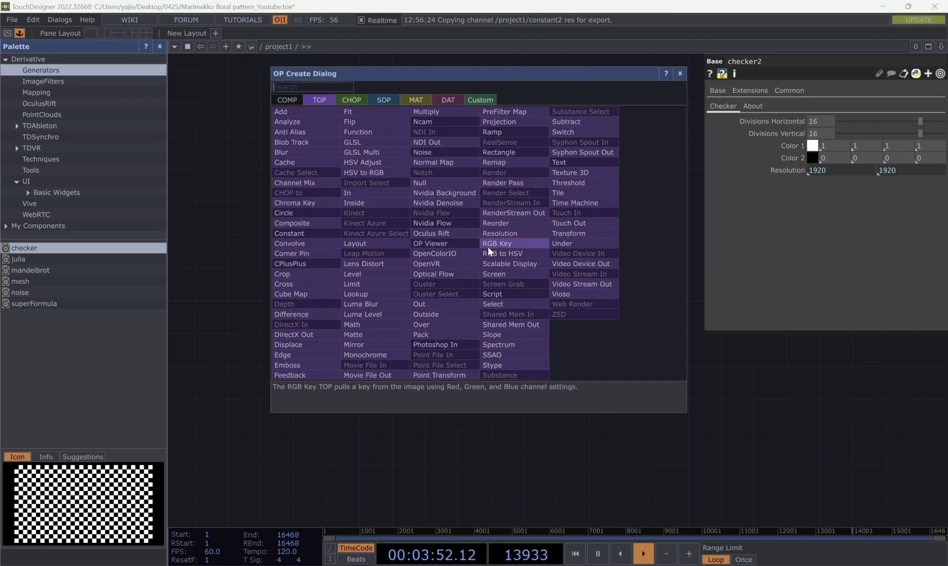
left_click(454, 204)
right_click(477, 242)
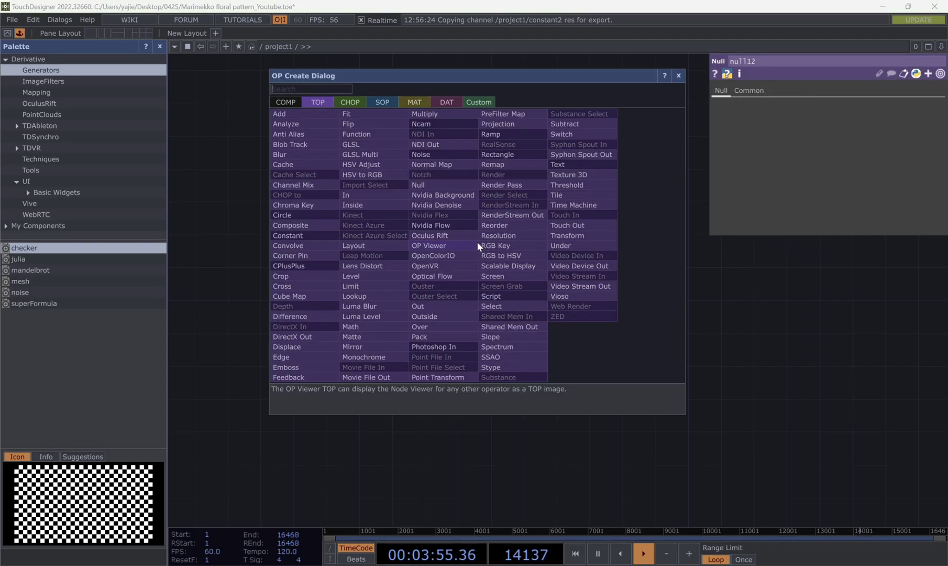
left_click(574, 220)
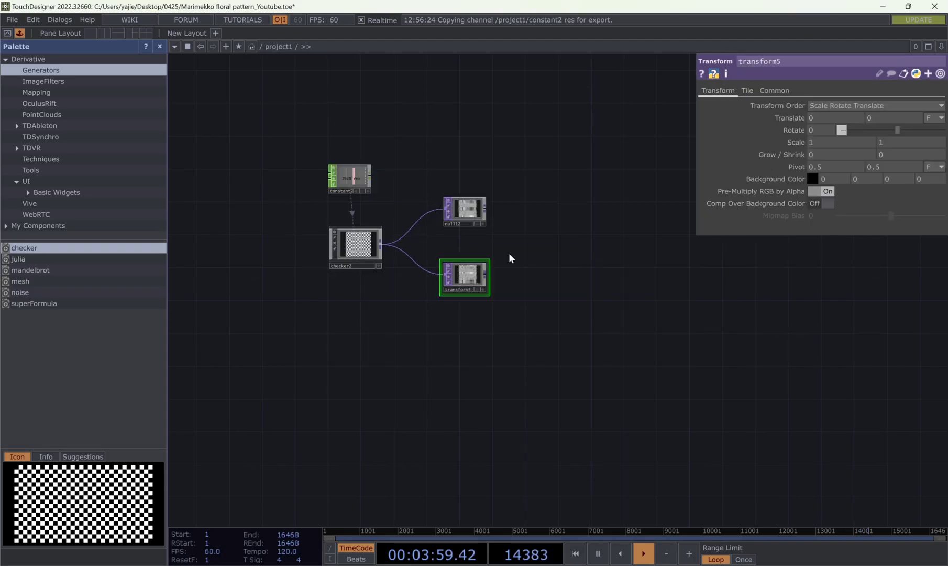
key("Tab")
type("com")
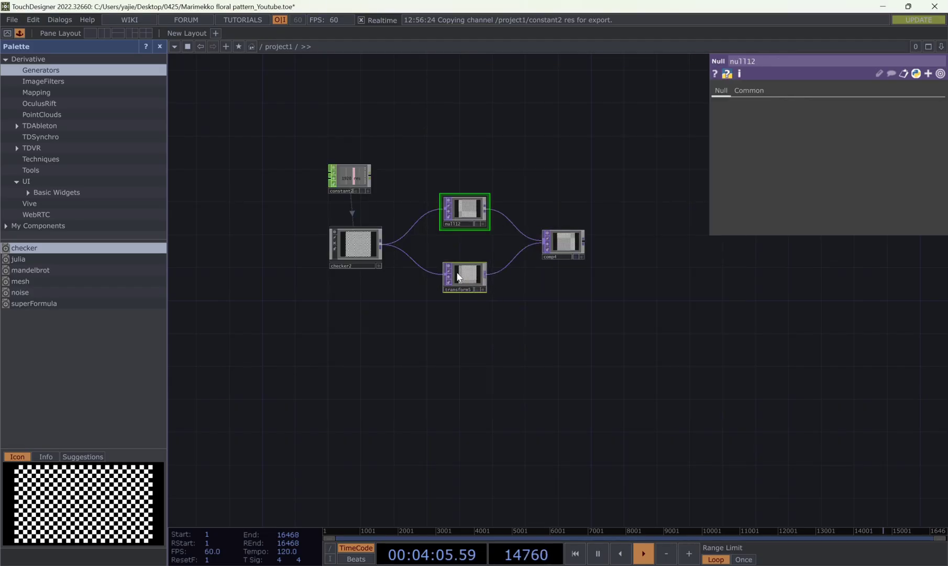
Set the Transform TOP's scale to 0.7 on both axes
left_click(461, 274)
scroll(535, 246, "up", 4)
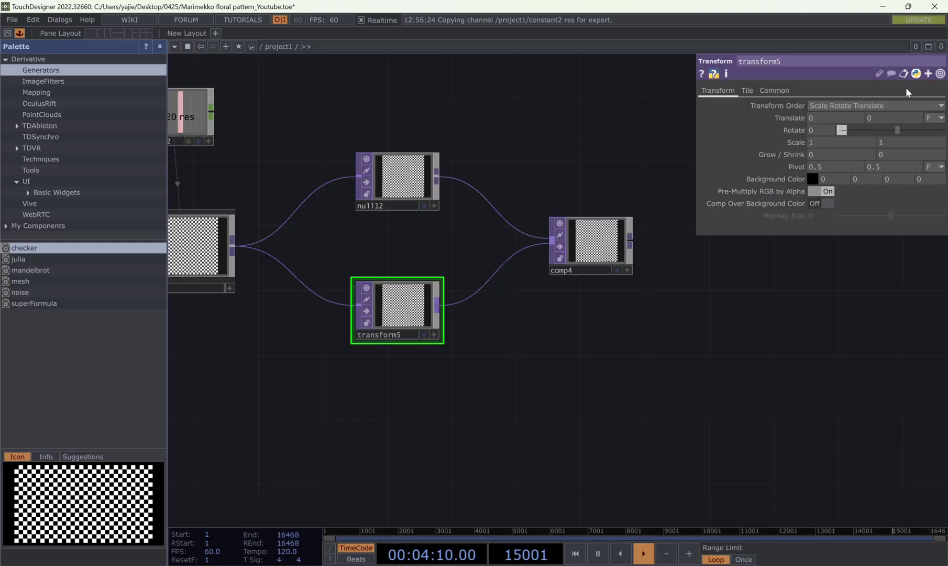
middle_click_drag(806, 143, 786, 121)
Add a Null TOP after the Composite TOP's output
right_click(631, 241)
type("n")
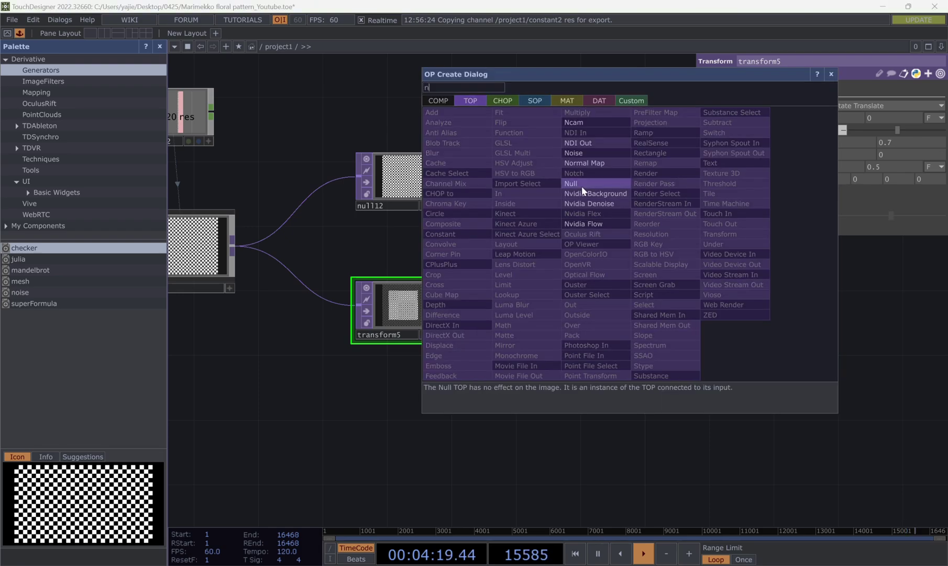
left_click(582, 186)
left_click(694, 238)
right_click(566, 248)
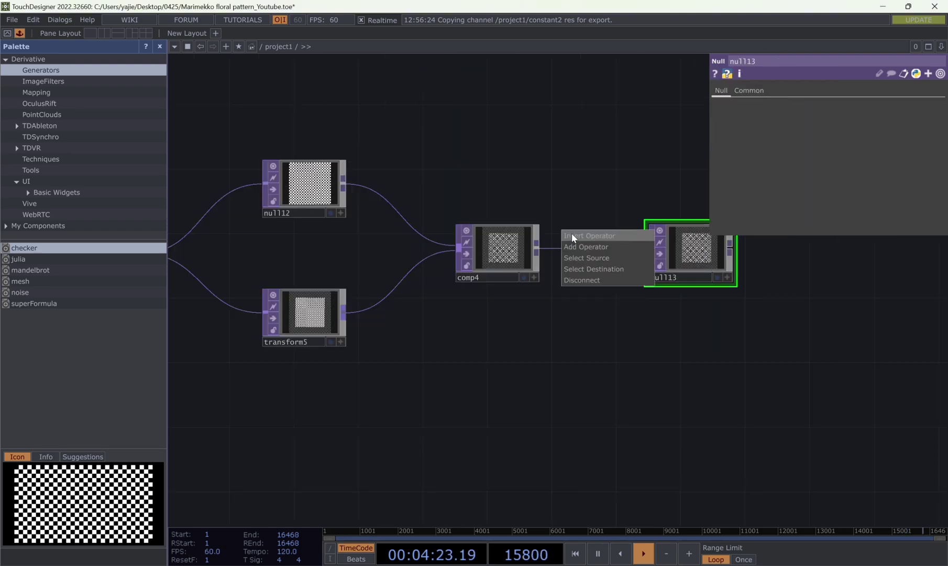
left_click(572, 236)
type("t")
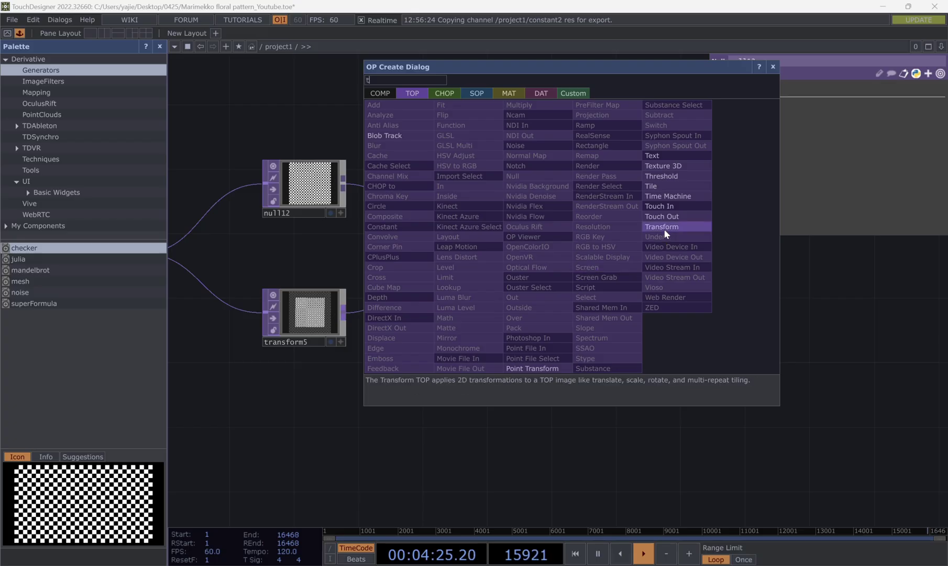
key("Escape")
Set the transform's background alpha to 1 with compositing over the background colour enabled, and display the final null as the network backdrop
left_click(314, 333)
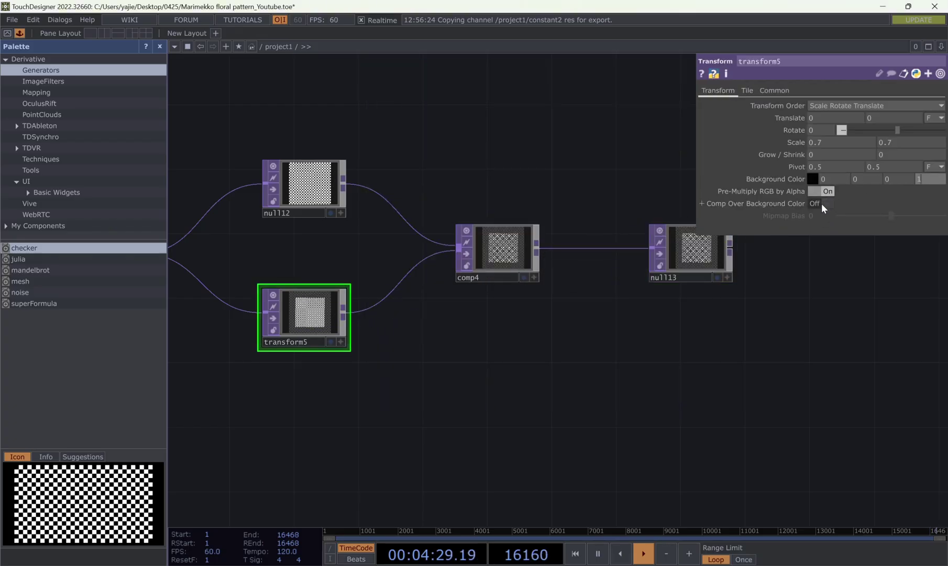
left_click(717, 278)
left_click(677, 257)
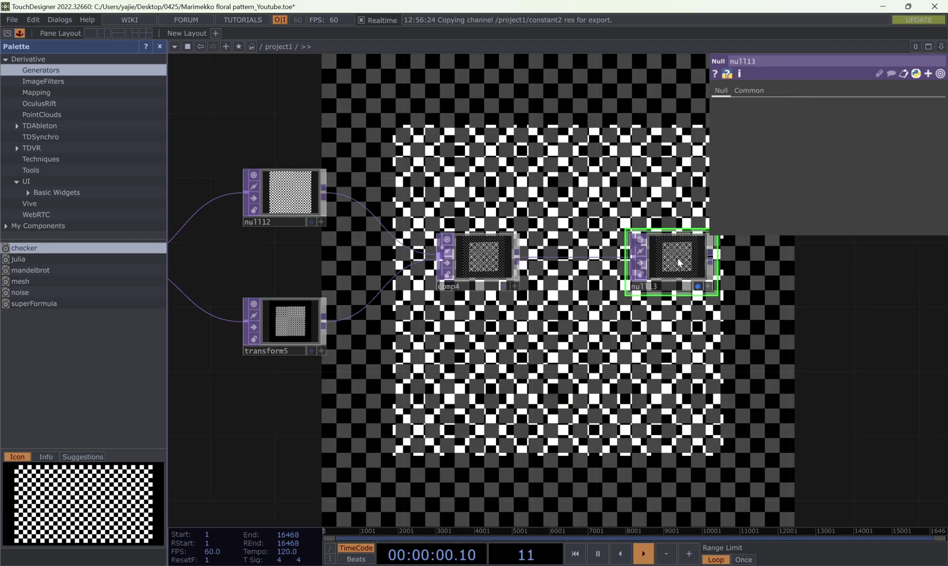
Set the Composite TOP's operation to Add
left_click(483, 256)
left_click(815, 156)
left_click(813, 161)
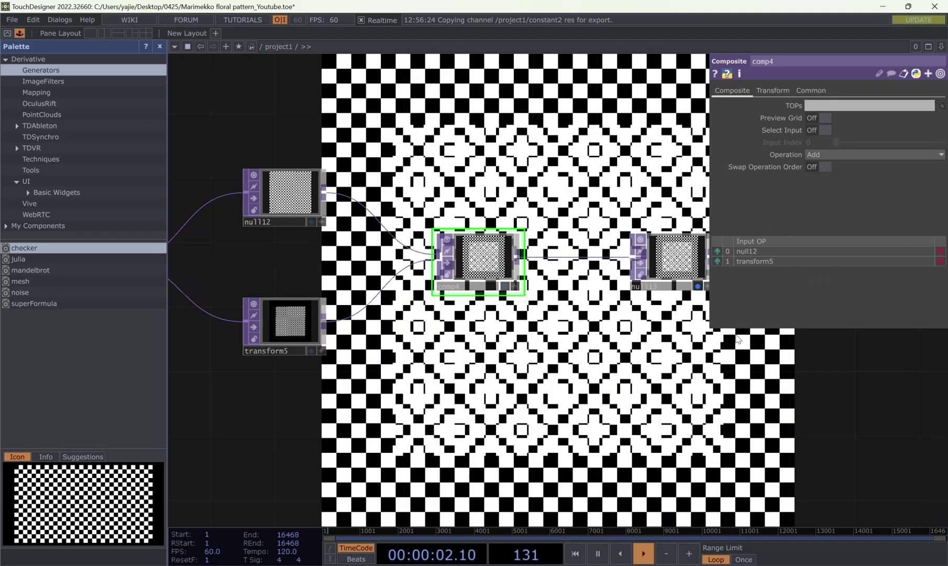
Set the Transform TOP's scale to 0.8 on both axes
left_click_drag(736, 340, 662, 370)
scroll(650, 375, "down", 3)
key("p")
left_click_drag(750, 407, 709, 371)
left_click_drag(396, 318, 403, 285)
left_click_drag(364, 355, 381, 317)
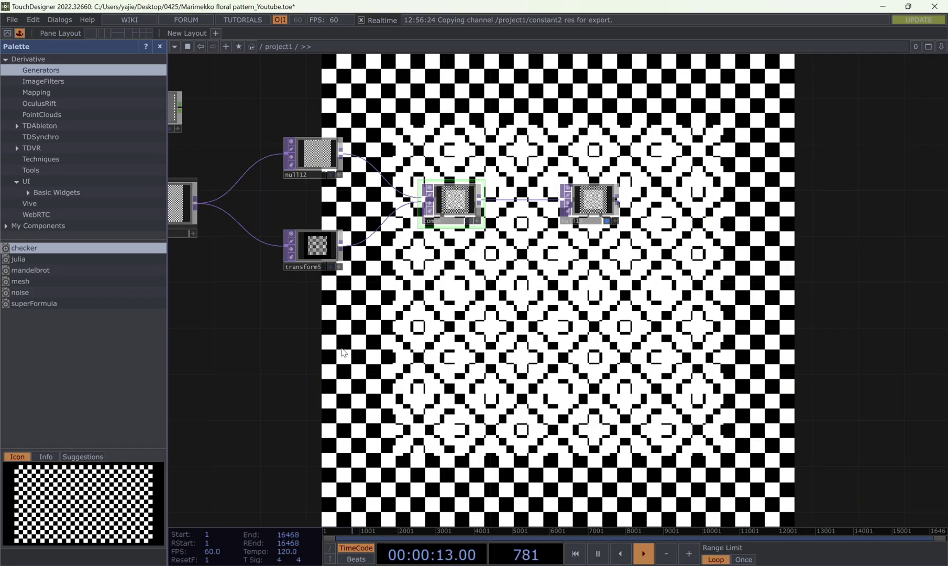
left_click(317, 253)
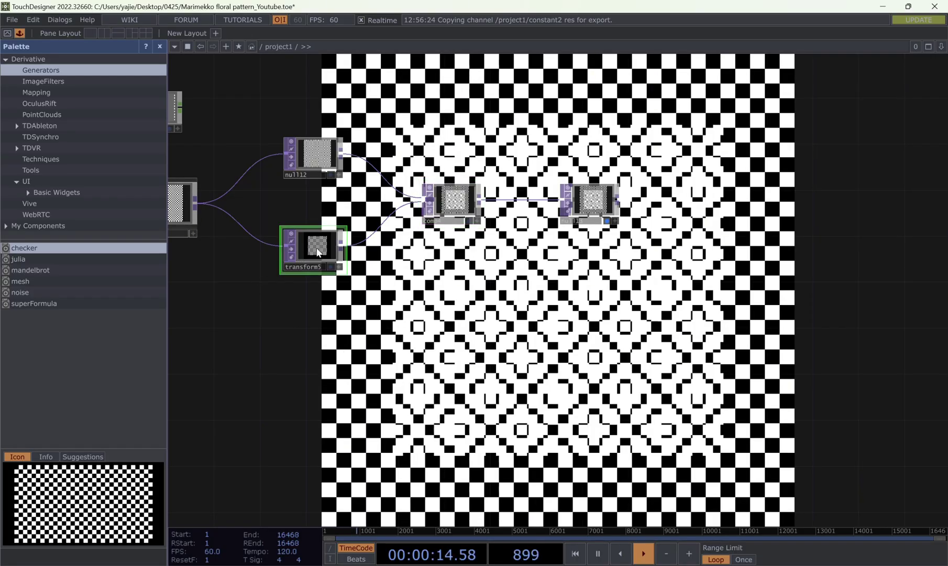
key("p")
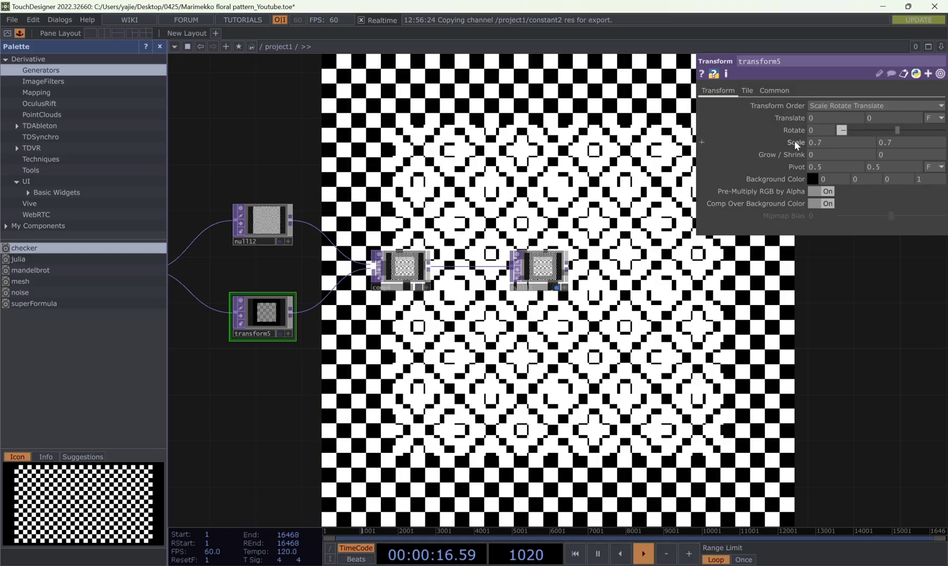
middle_click_drag(795, 141, 796, 120)
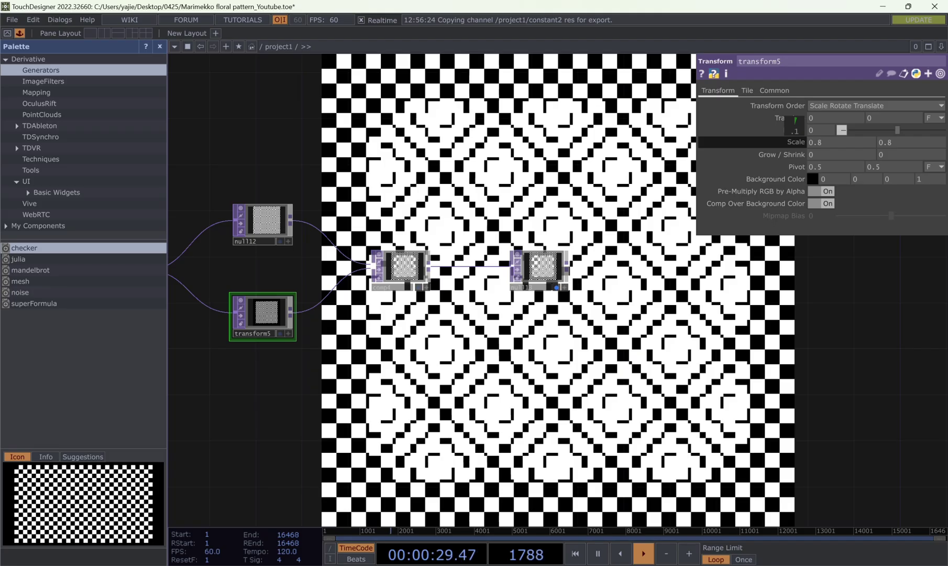
middle_click_drag(796, 120, 795, 120)
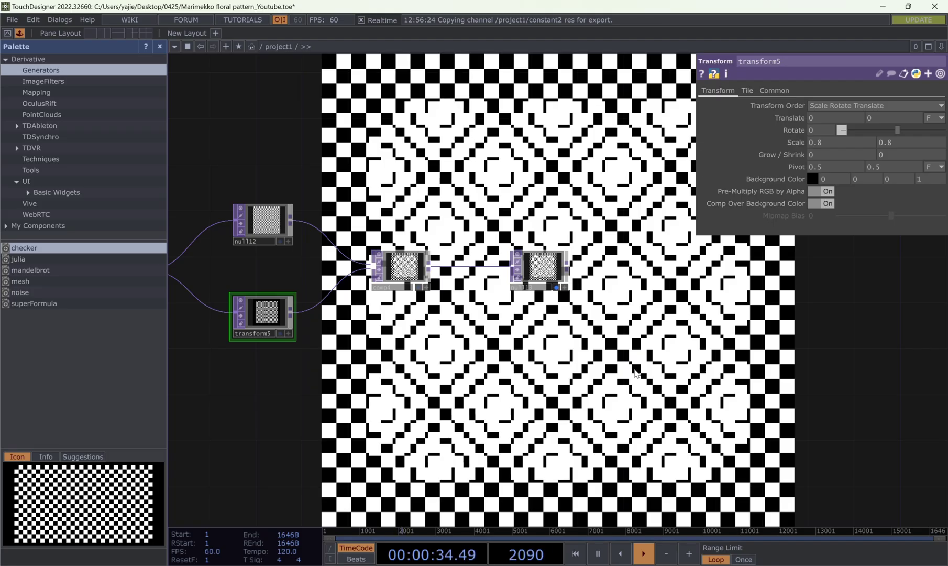
Create a Keyboard In CHOP in the empty area below the transform
left_click_drag(626, 395, 612, 301)
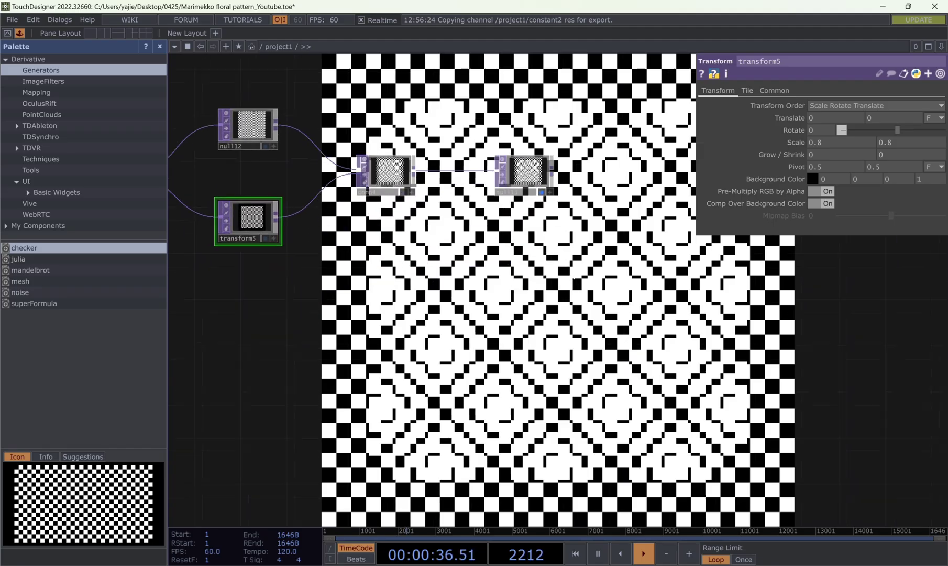
left_click_drag(547, 346, 614, 286)
double_click(278, 303)
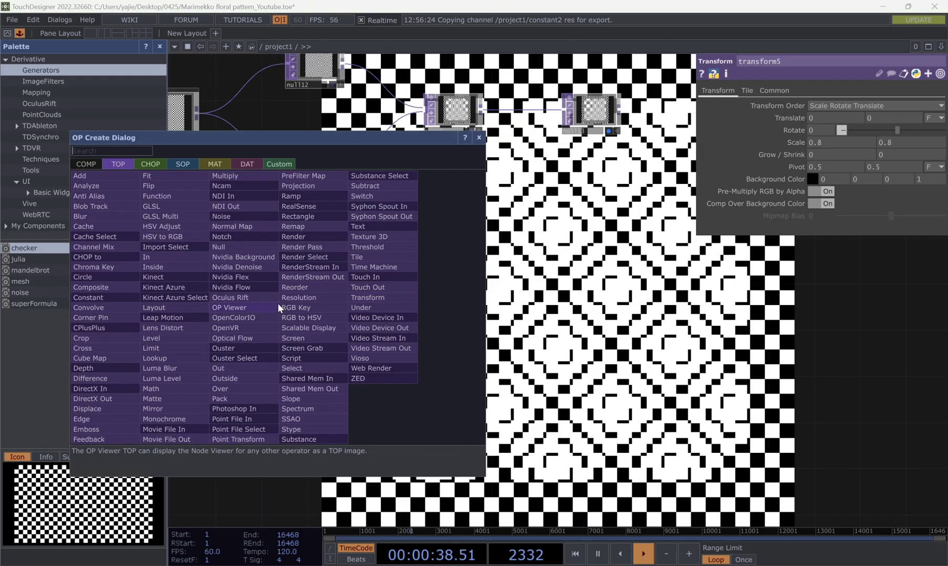
type("ke")
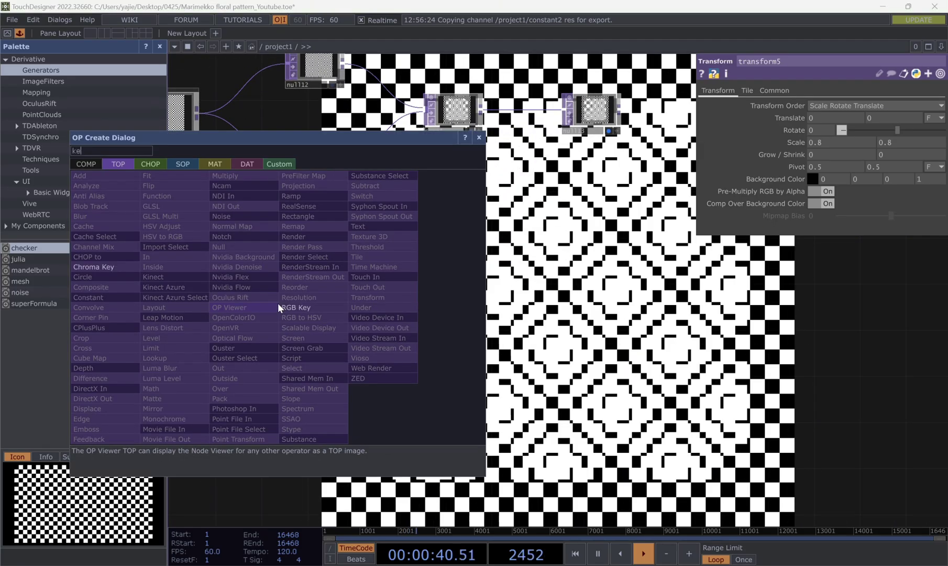
key("Tab")
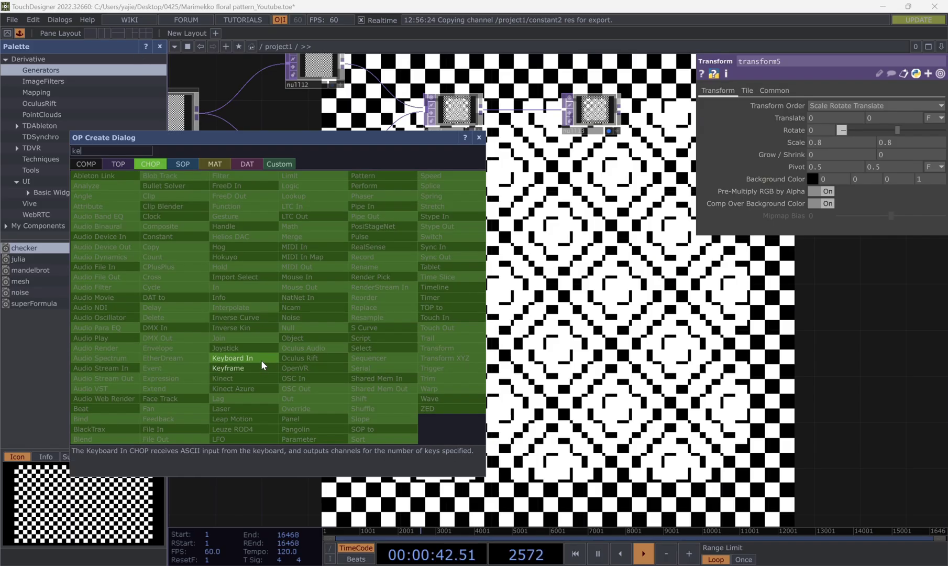
left_click(261, 360)
left_click(402, 326)
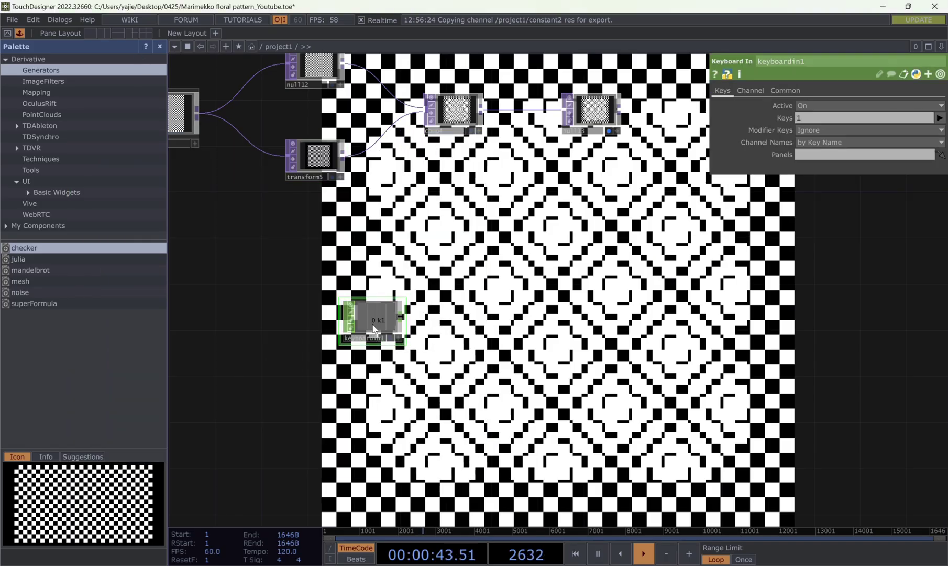
Add a Count CHOP after the Keyboard In CHOP and make it loop between a minimum of 2 and a maximum of 8
right_click(401, 318)
type("c")
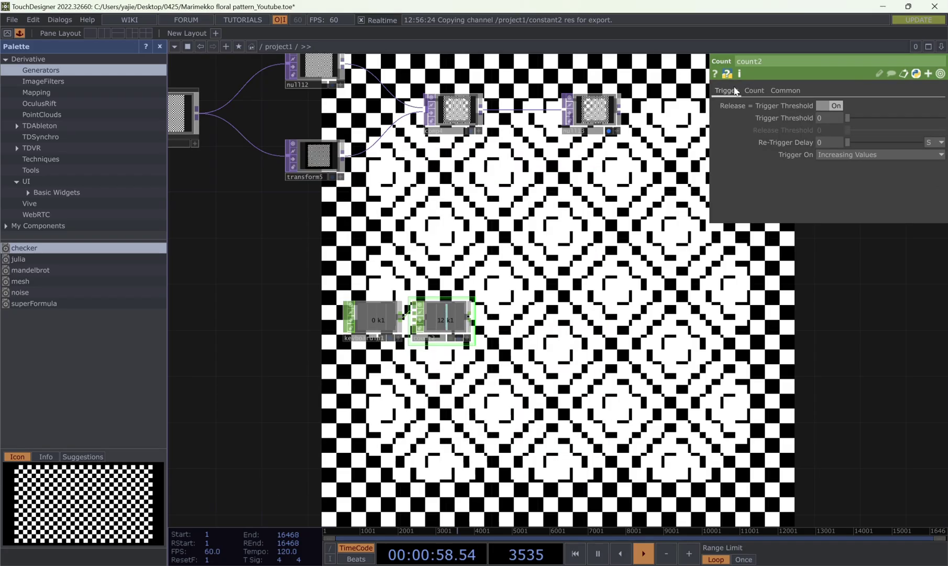
left_click(753, 90)
left_click(830, 106)
left_click(834, 128)
type("8")
key("Return")
Create a Constant CHOP below the Count CHOP and set its channel value to 10
left_click_drag(636, 315, 639, 257)
scroll(454, 289, "up", 4)
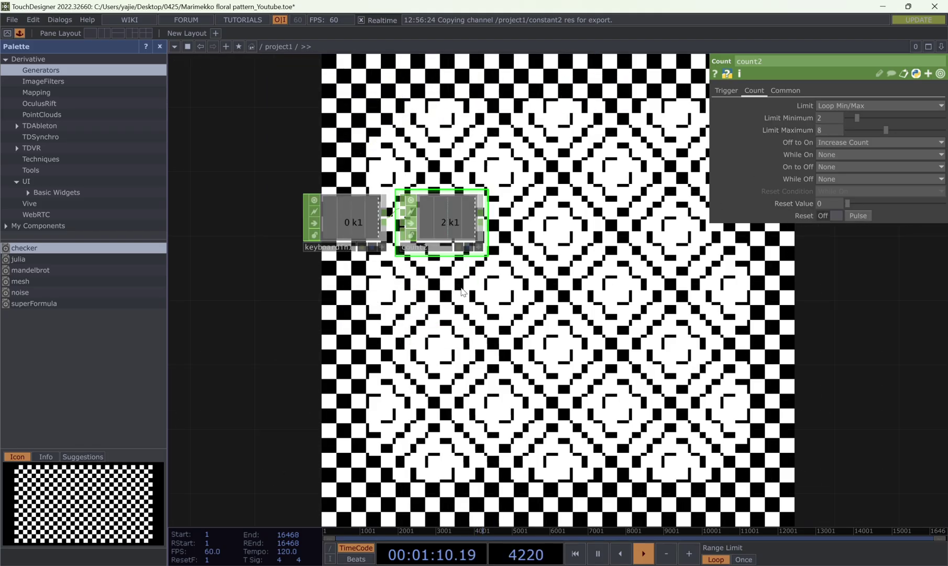
key("Tab")
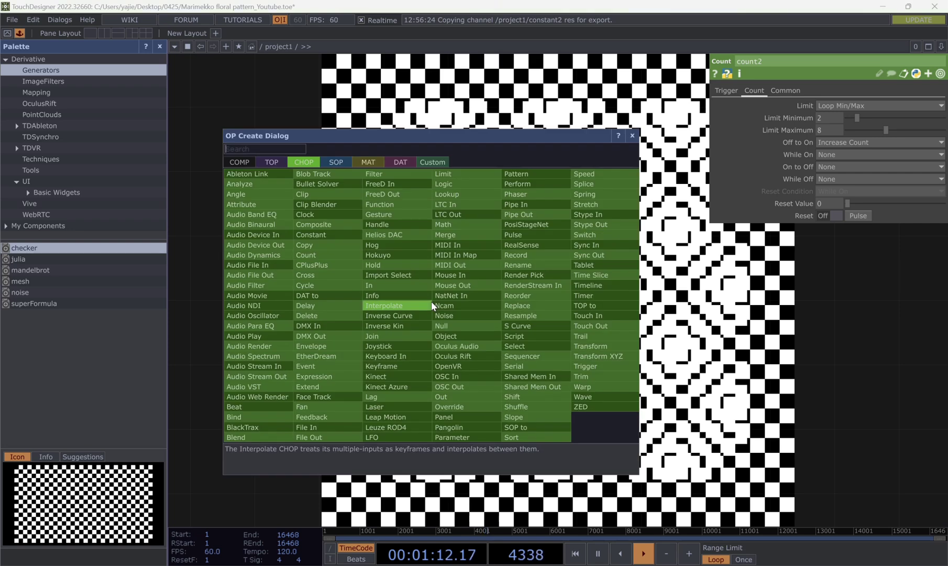
type("con")
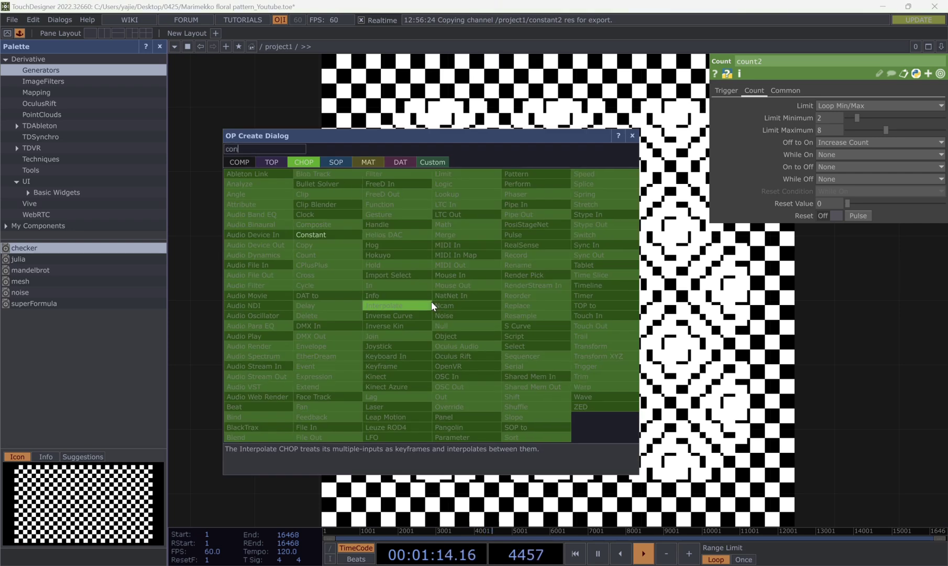
left_click(319, 235)
left_click(440, 301)
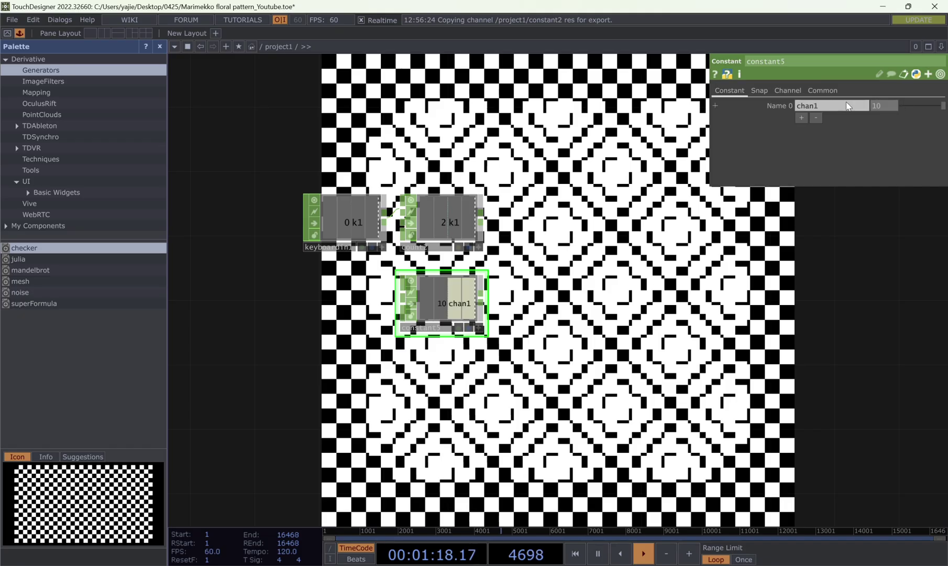
Add a Math CHOP and connect the Count CHOP as its first input and the Constant CHOP as its second
key("Tab")
type("ma")
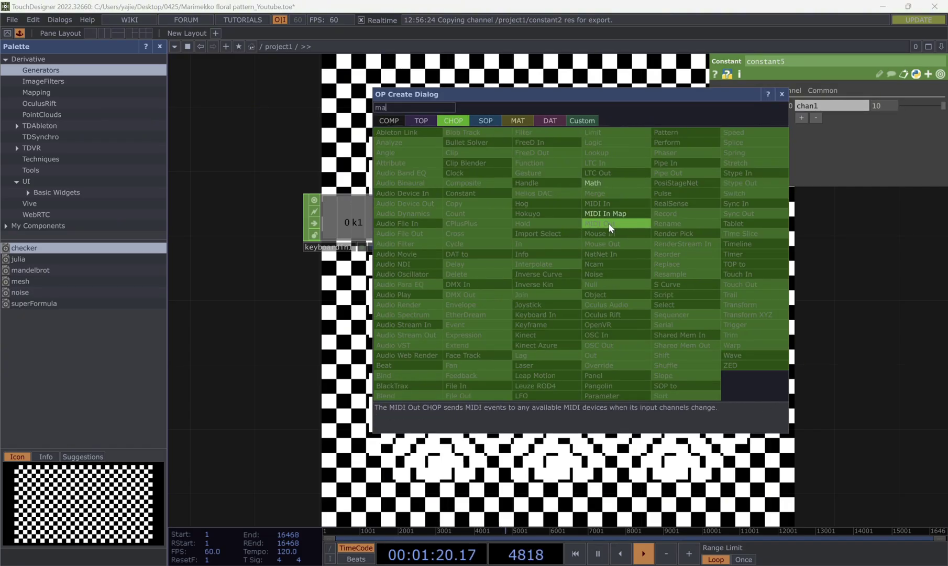
left_click(603, 183)
left_click(554, 254)
right_click_drag(461, 193, 497, 358)
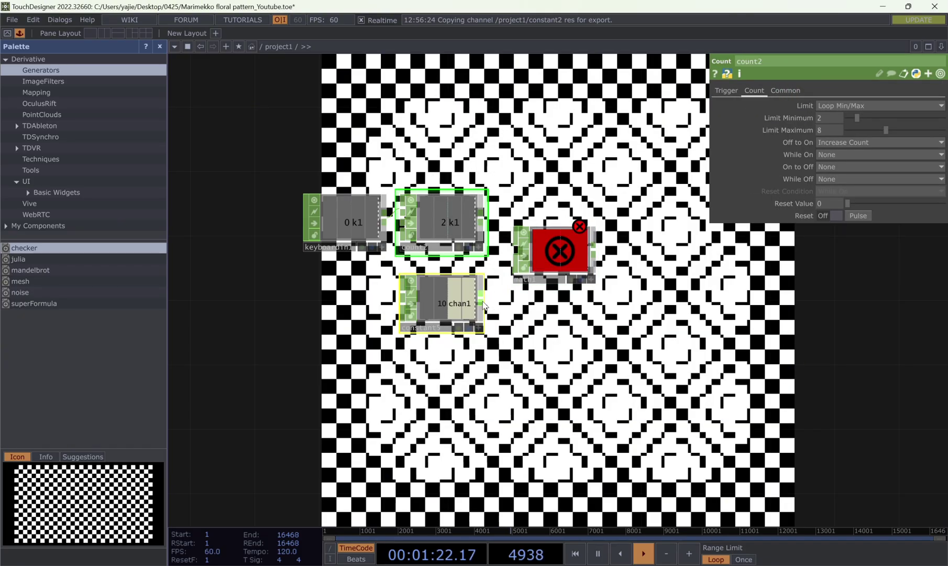
left_click_drag(483, 298, 516, 251)
Set the Math CHOP's Combine CHOPs option to Divide
left_click(543, 247)
left_click(826, 142)
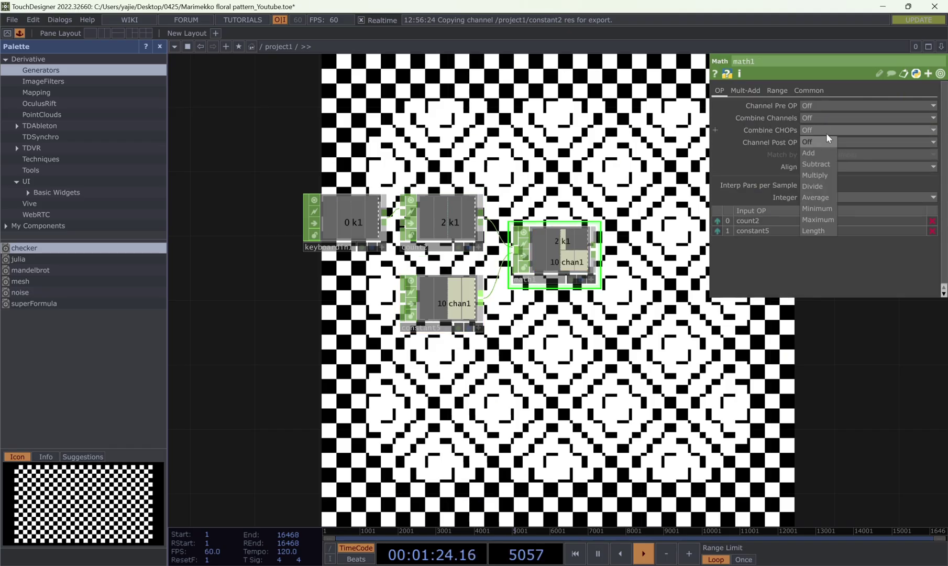
left_click(829, 186)
Add a Null CHOP after the Math CHOP and name it control_scale1
left_click_drag(686, 332, 631, 338)
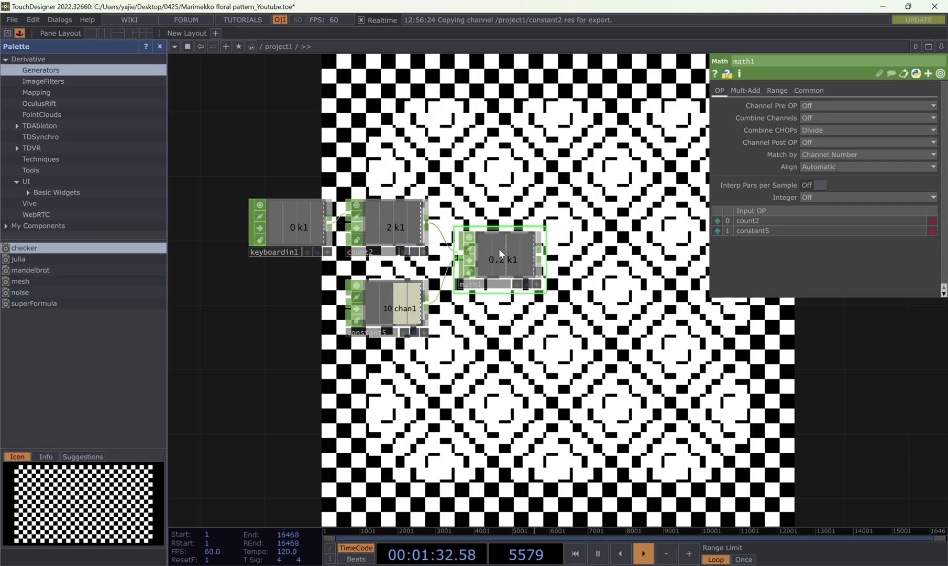
right_click(539, 252)
left_click(539, 255)
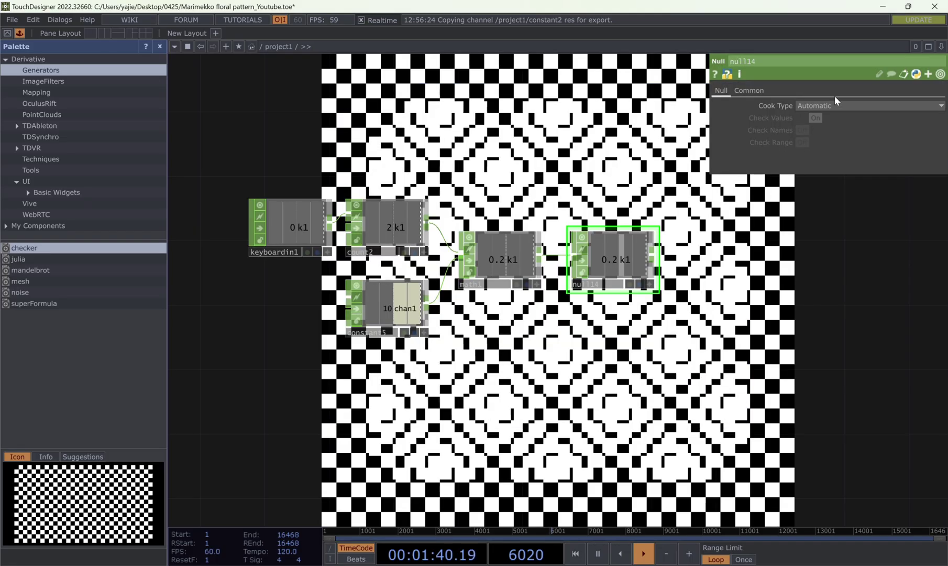
left_click(596, 285)
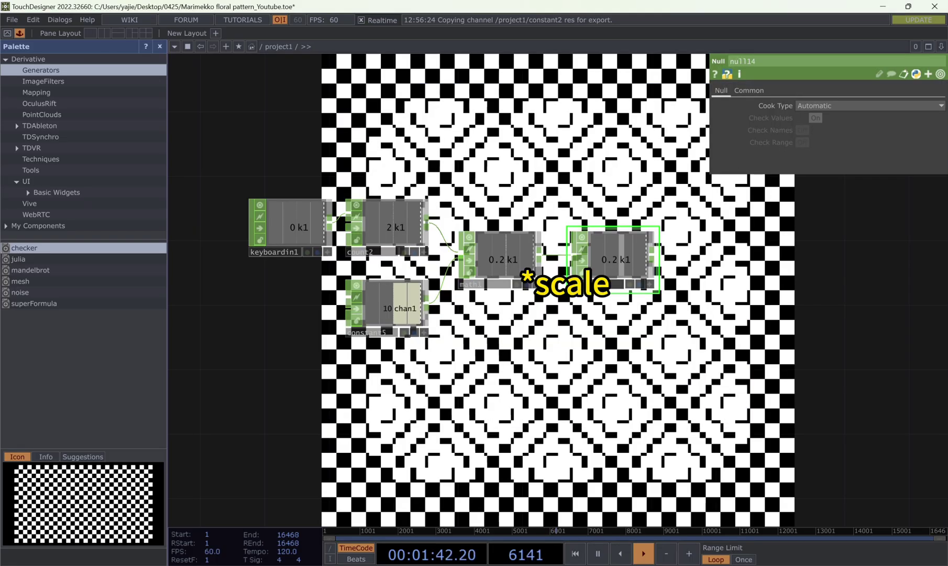
key("Return")
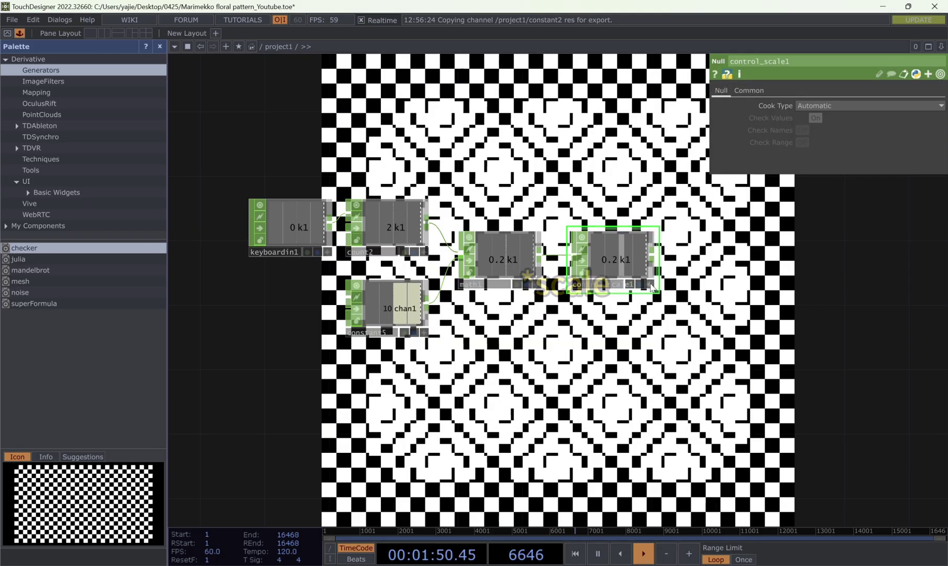
Make the control_scale1 viewer active and export its channel to both scale values of the Transform TOP
left_click(650, 284)
left_click_drag(619, 259, 795, 142)
scroll(691, 262, "down", 4)
scroll(692, 262, "up", 1)
left_click(795, 137)
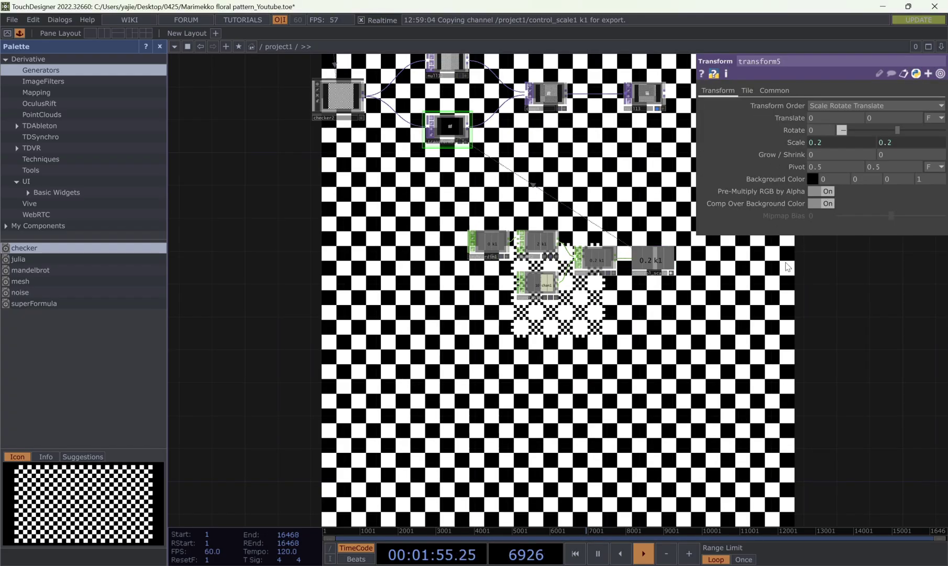
Trigger the keyboard counter repeatedly to check how the pattern responds as the Transform TOP's scale cycles
key("1")
key("1")
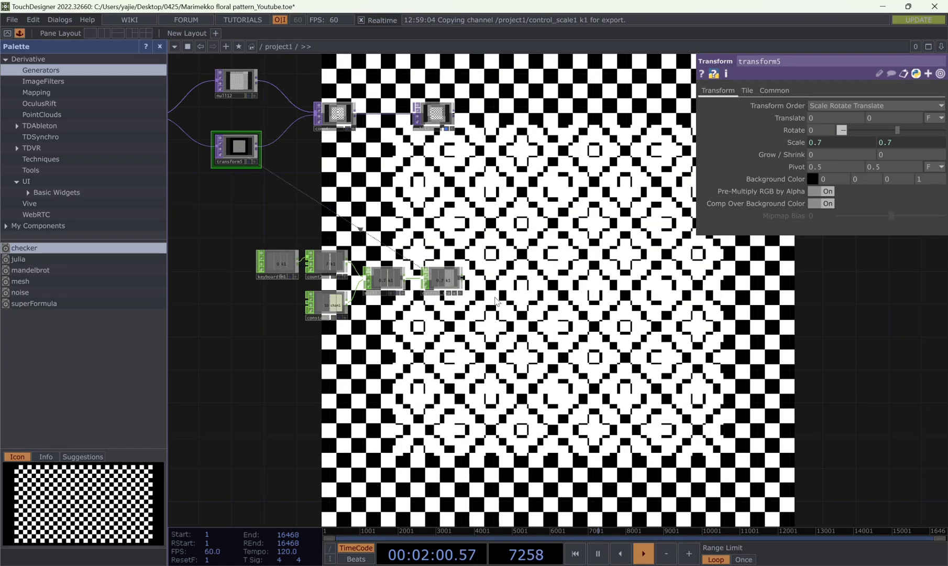
key("1")
key("1")
key("1")
key("1")
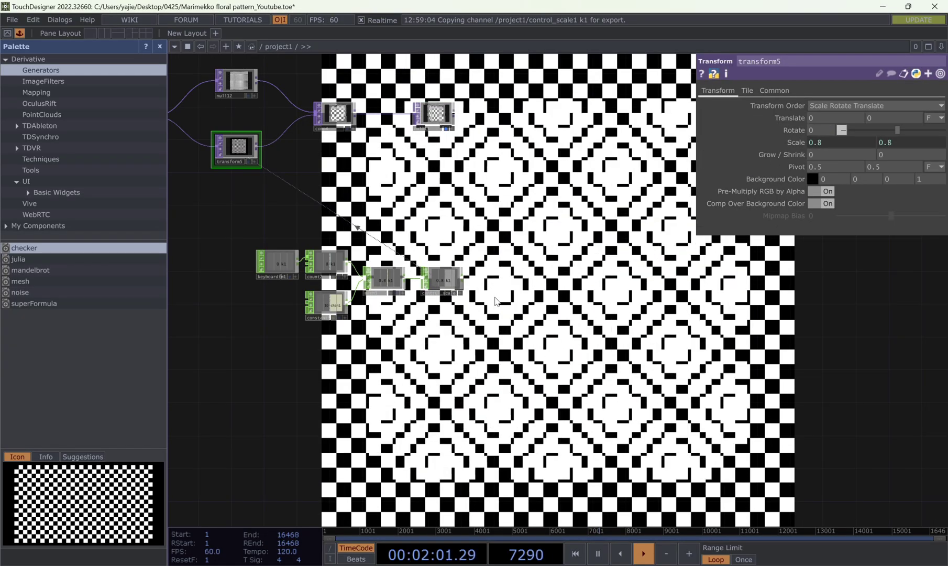
key("space")
key("space")
key("space")
key("space")
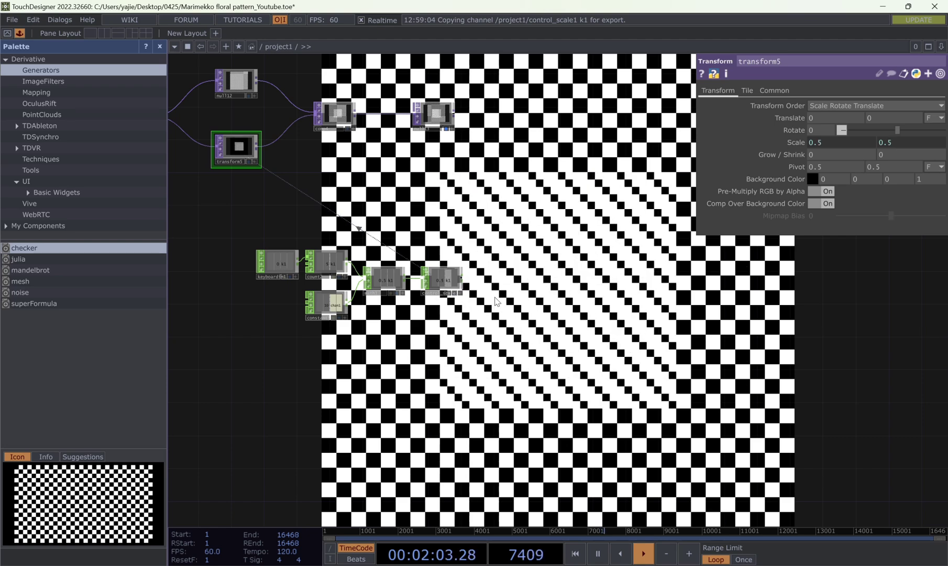